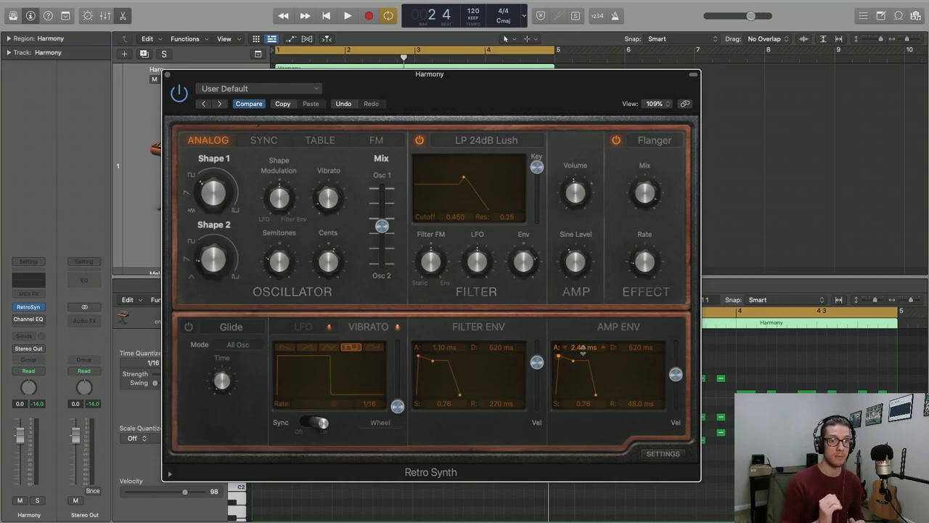
Step: Lengthen the Retro Synth amp envelope attack to about 55 ms, auditioning with playback
left_click_drag(583, 351, 568, 359)
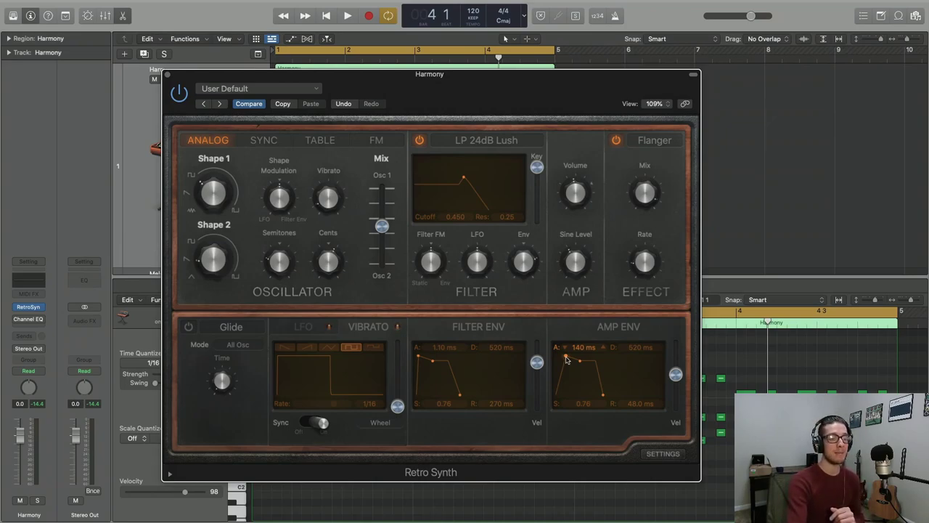
left_click_drag(566, 359, 564, 361)
key("space")
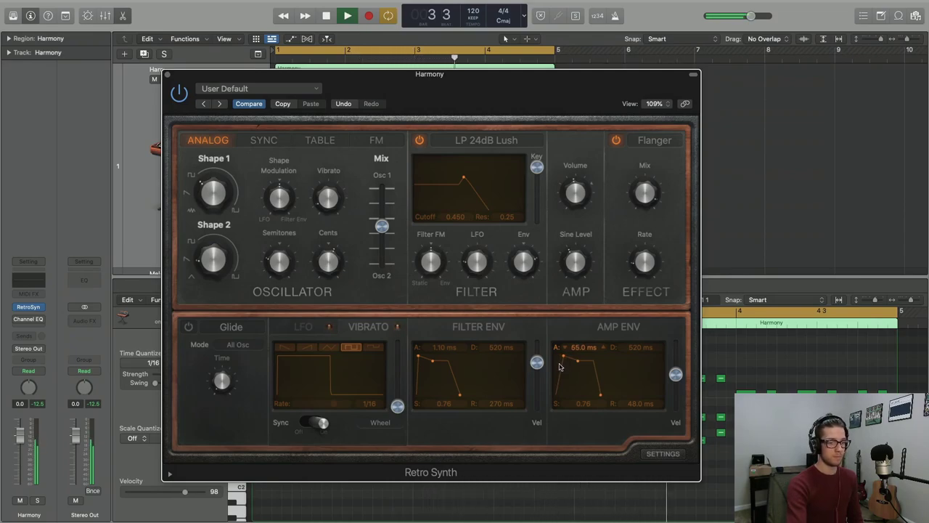
left_click_drag(564, 357, 565, 362)
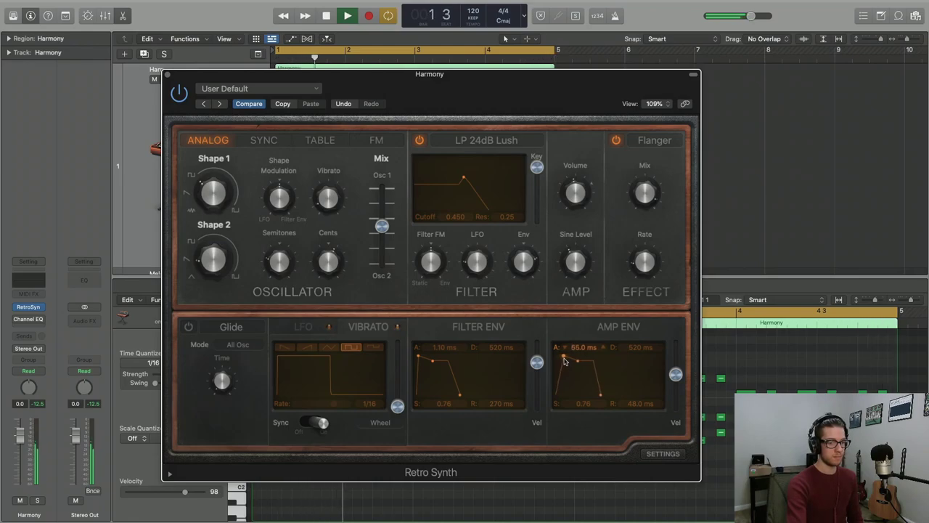
Step: Lower the amp envelope to a 550 ms decay and 0.44 sustain while listening
left_click_drag(578, 361, 588, 395)
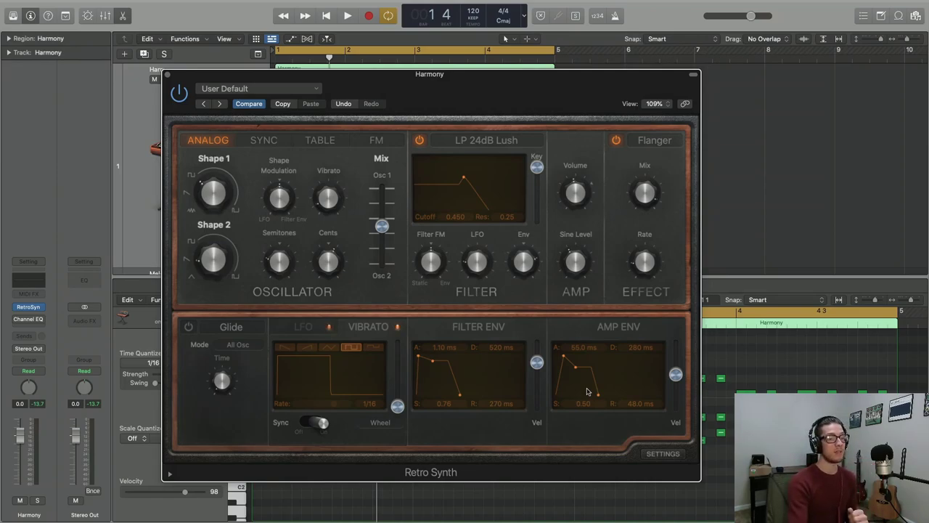
key("space")
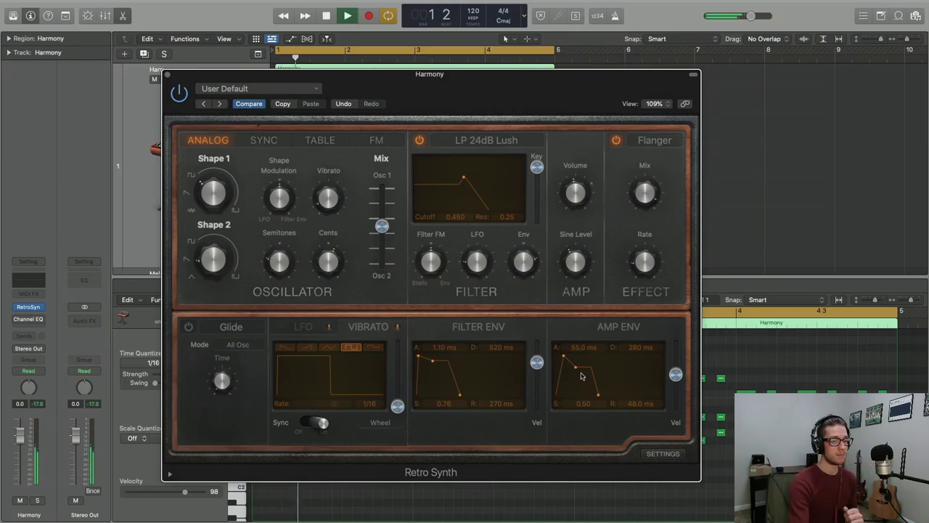
mouse_move(577, 368)
left_mouse_down()
mouse_move(600, 377)
mouse_move(578, 373)
left_mouse_up()
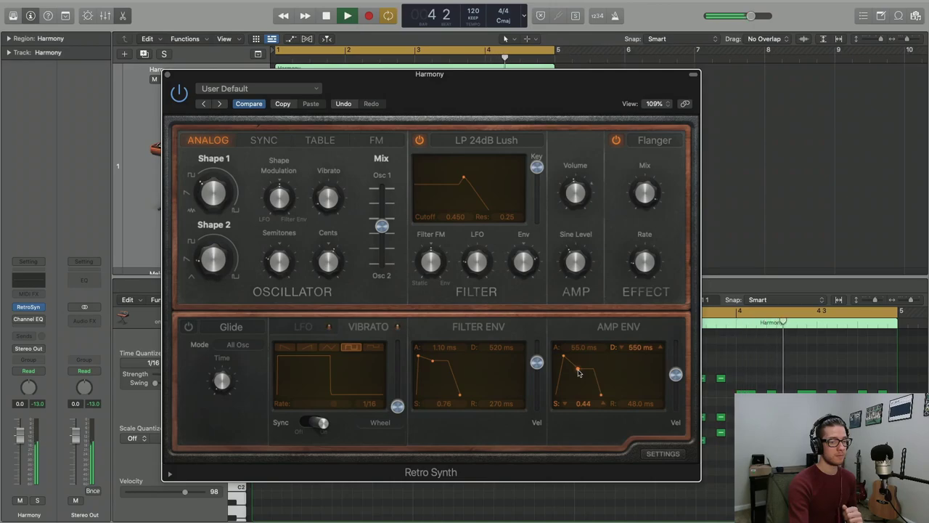
key("space")
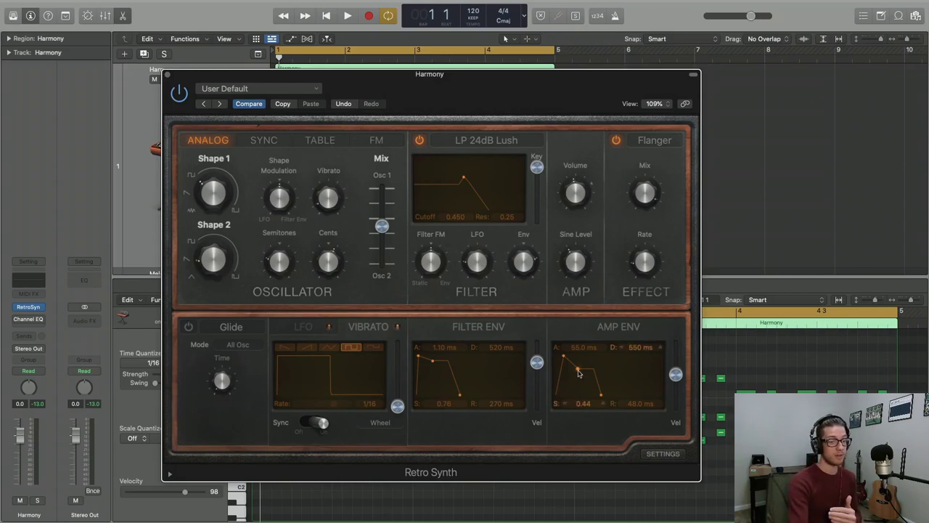
Step: Try the amp sustain at zero, then settle at 520 ms decay and 0.45 sustain
left_click_drag(579, 372, 580, 408)
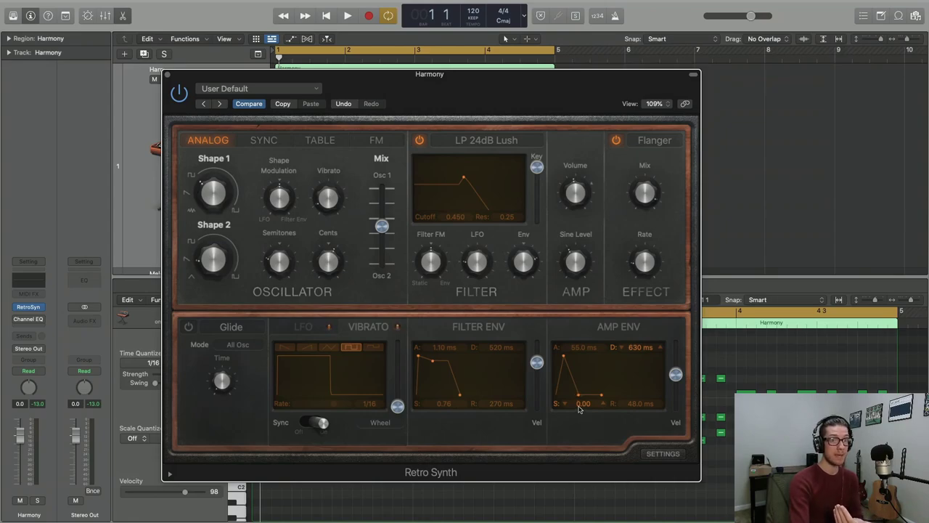
key("space")
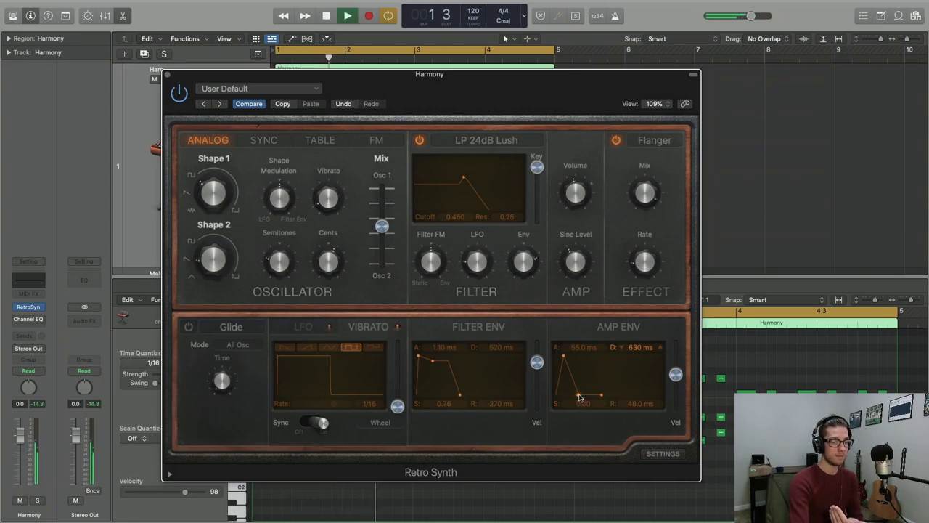
left_click_drag(578, 397, 578, 372)
key("space")
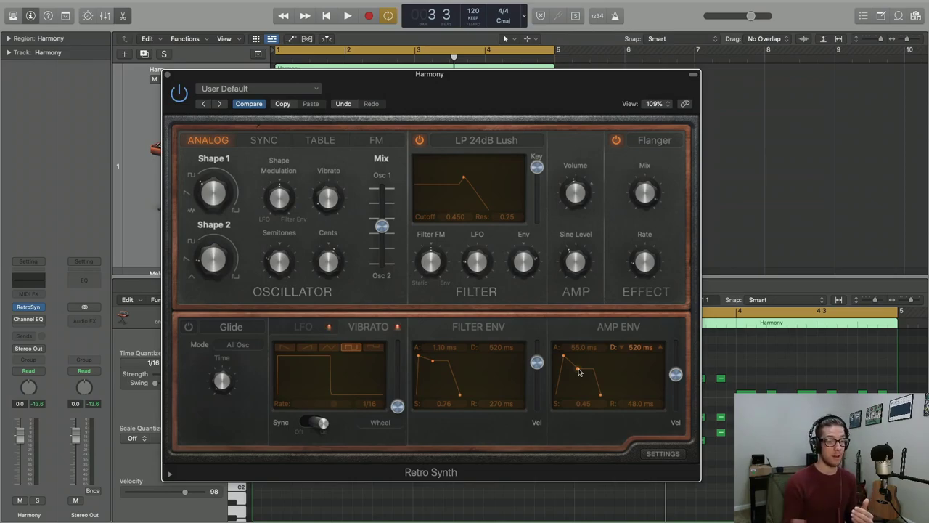
Step: Stretch the amp envelope release from 48 ms to 420 ms, listening to the tail
left_click_drag(602, 396, 610, 400)
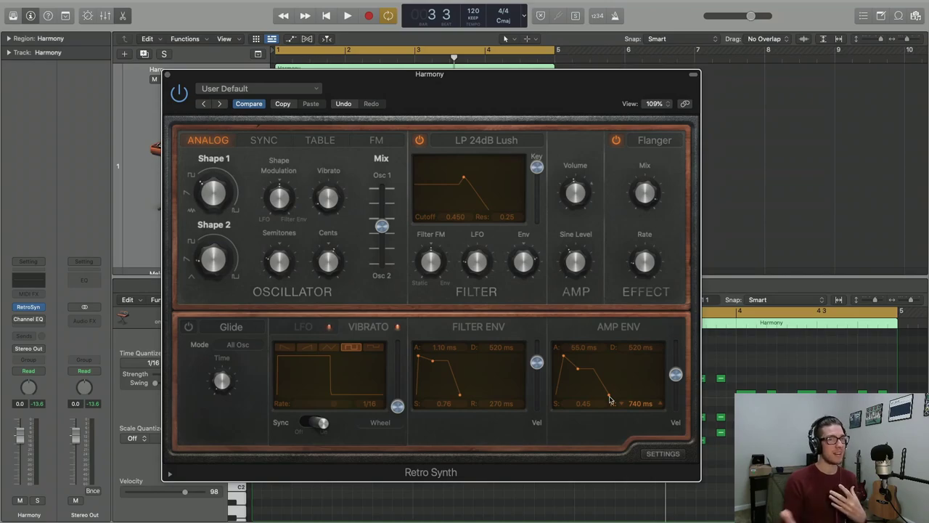
key("space")
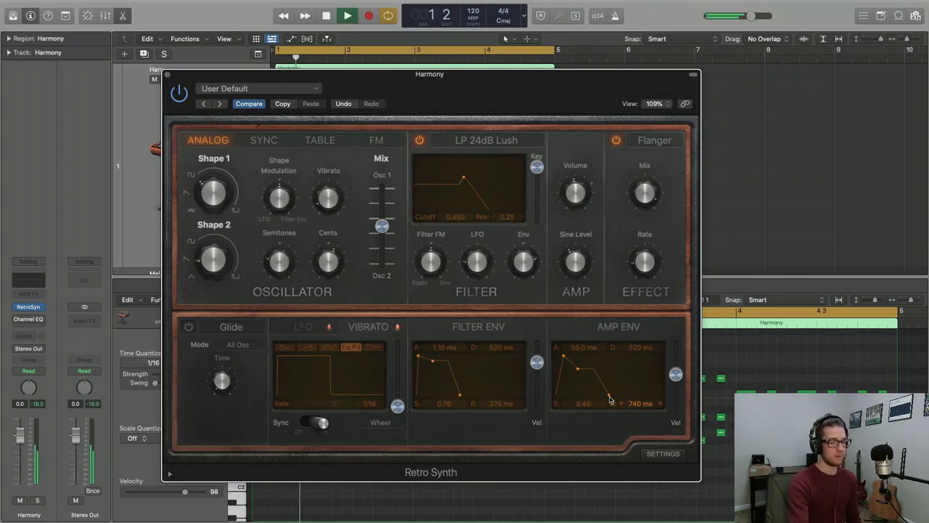
mouse_move(610, 398)
left_mouse_down()
mouse_move(622, 398)
mouse_move(609, 401)
left_mouse_up()
key("space")
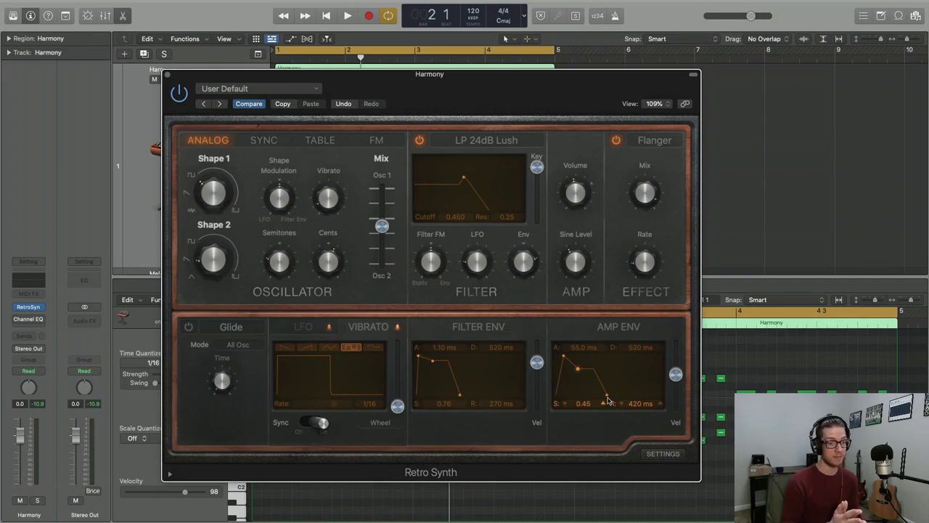
Step: Test a short pluck amp shape, then restore A 100 ms, D 520 ms, S 0.45, R 420 ms
left_click_drag(608, 402, 579, 398)
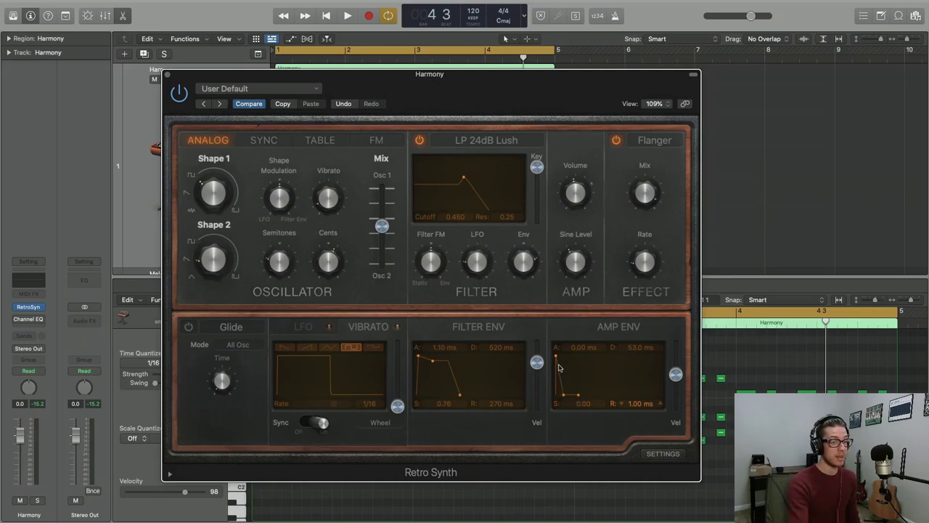
left_click_drag(558, 363, 557, 359)
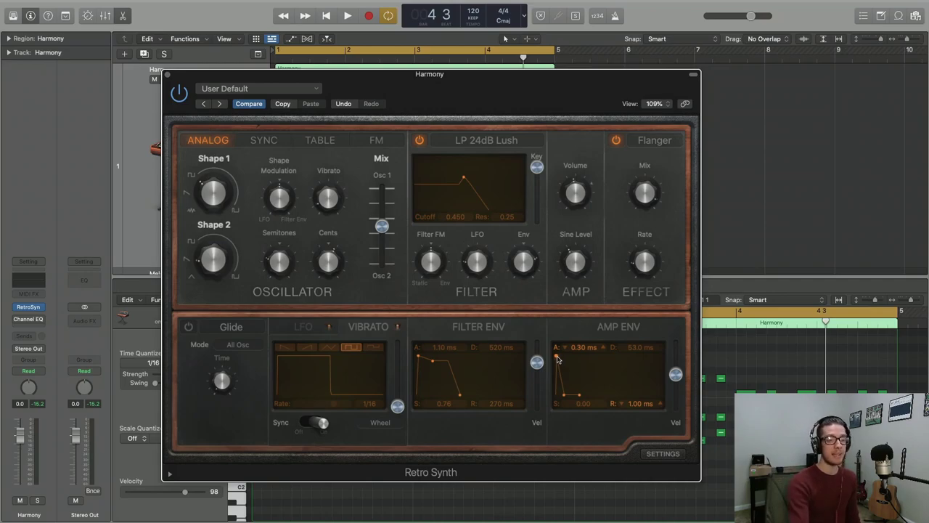
mouse_move(569, 167)
key("space")
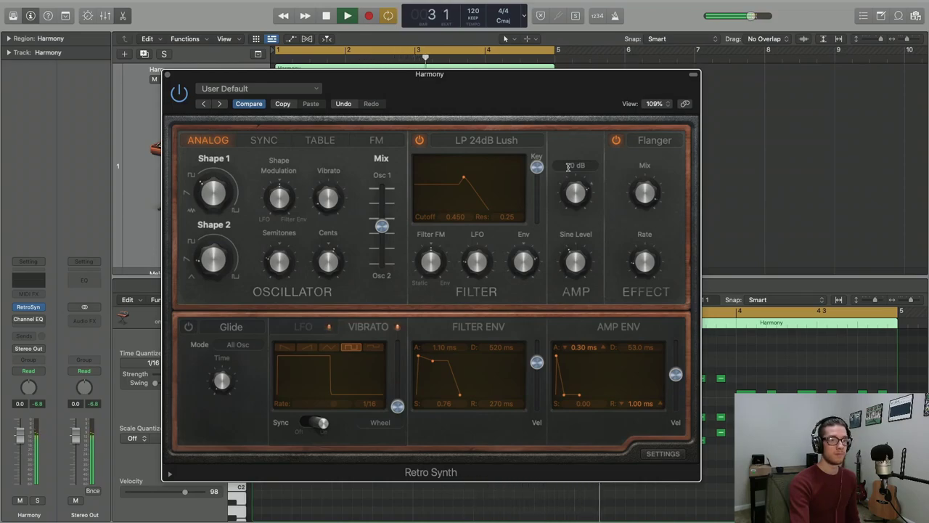
key("space")
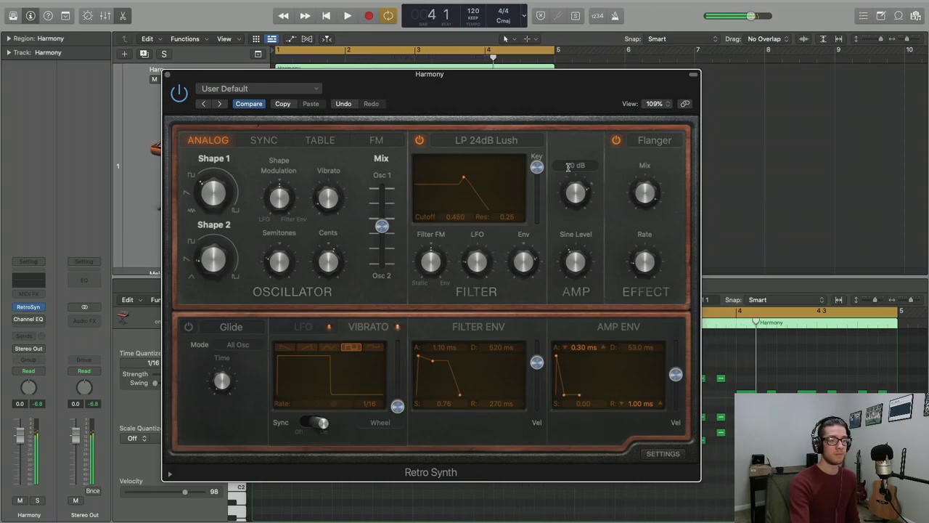
mouse_move(537, 363)
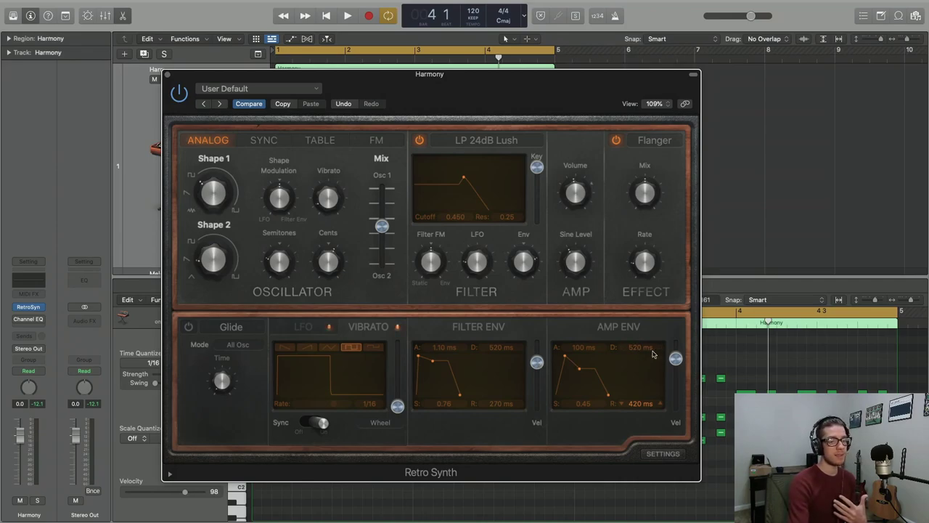
mouse_move(675, 365)
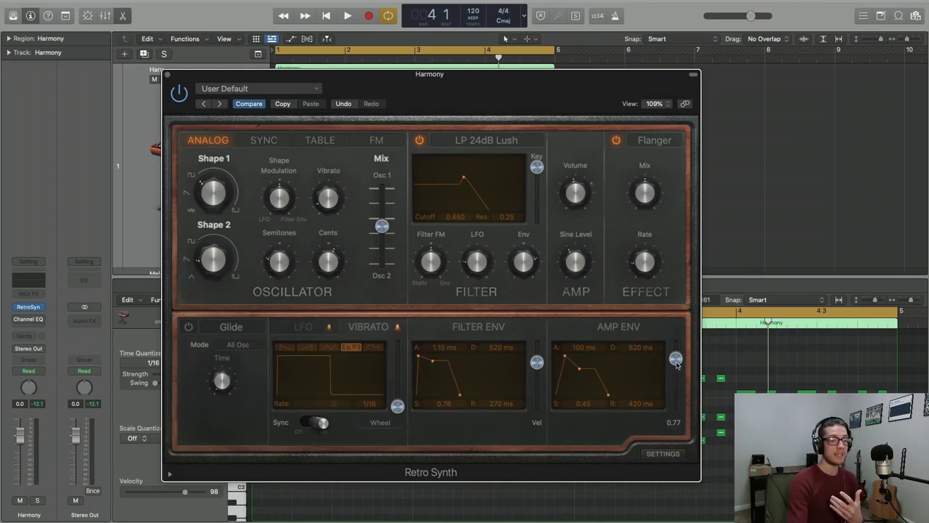
Step: Drop the amp velocity sensitivity to zero, then raise it back to about 0.75
left_click_drag(677, 361, 681, 432)
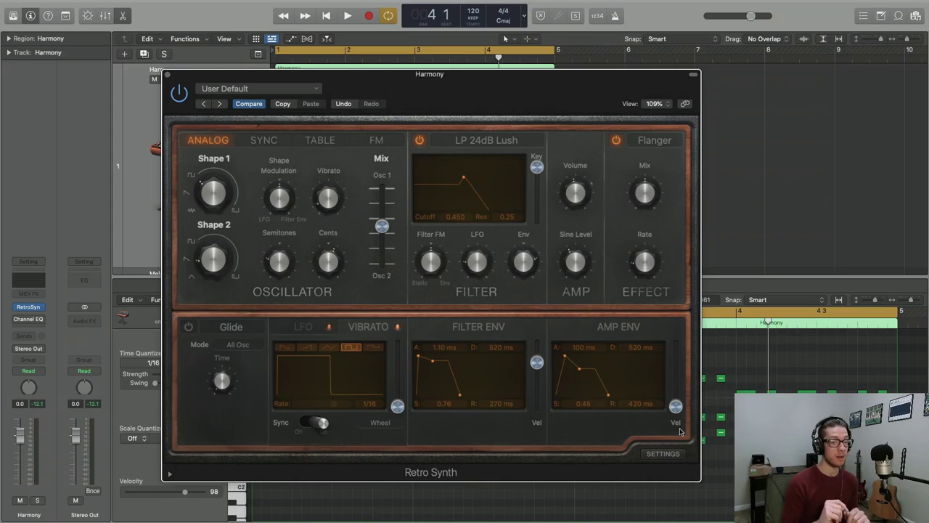
left_click_drag(677, 408, 681, 347)
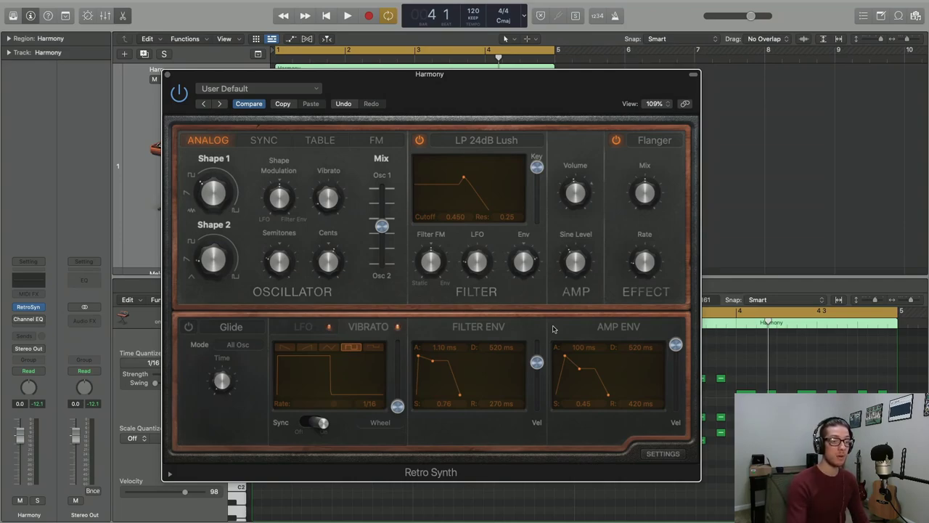
Step: Try several filter envelope attack lengths and settle it at 120 ms
left_click_drag(421, 356, 450, 359)
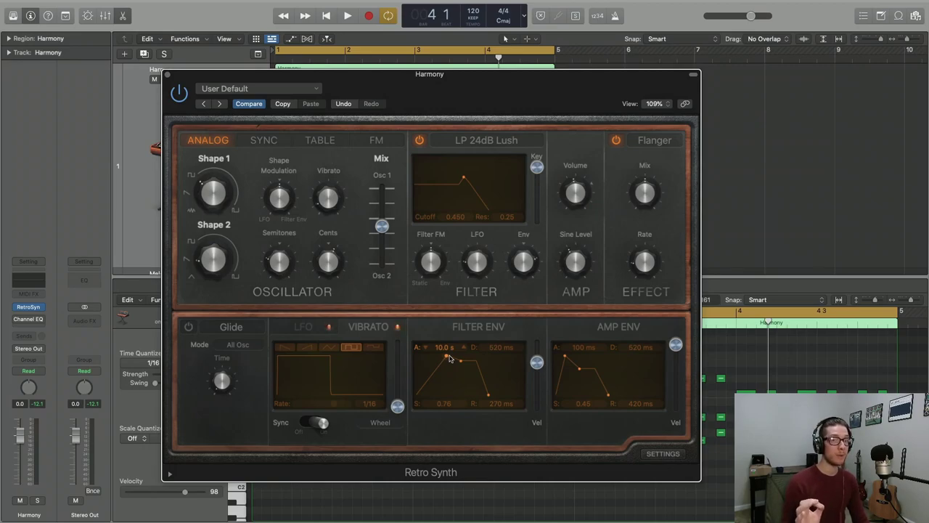
left_click_drag(450, 358, 425, 340)
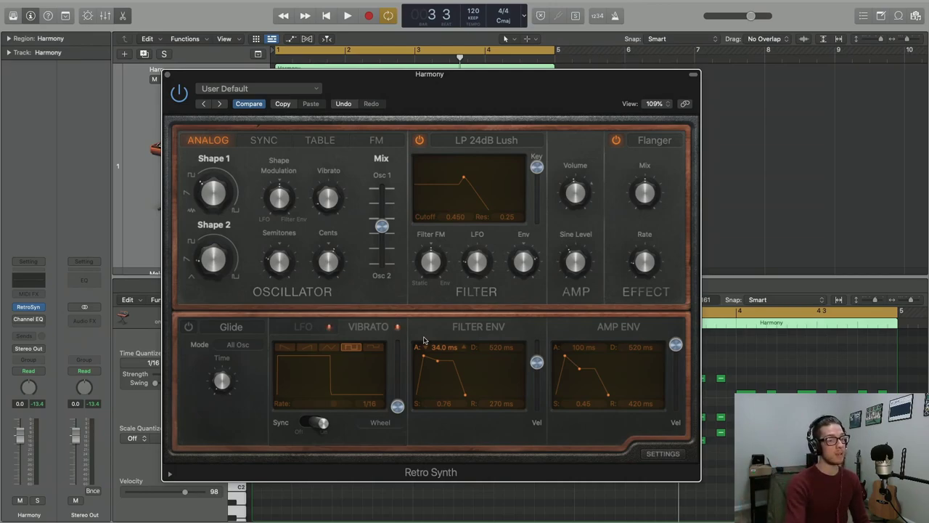
mouse_move(424, 355)
left_mouse_down()
mouse_move(416, 357)
mouse_move(449, 355)
mouse_move(426, 352)
left_mouse_up()
key("space")
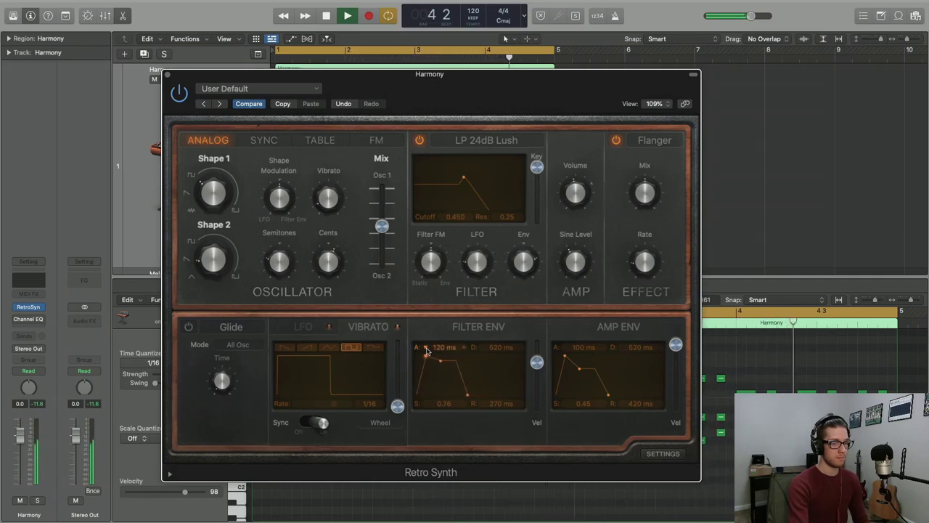
key("space")
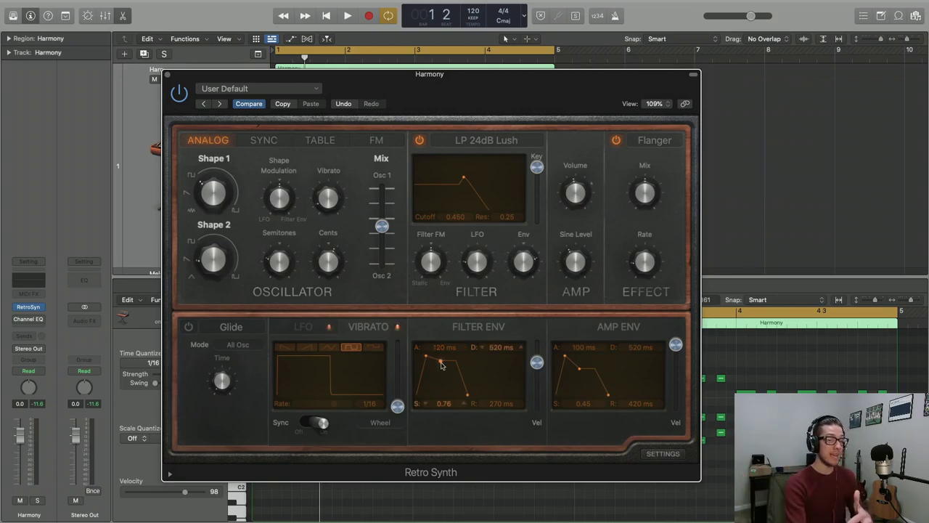
Step: Lower the filter envelope to a 210 ms decay and 0.10 sustain, checking the sweep
mouse_move(441, 364)
left_mouse_down()
mouse_move(447, 386)
mouse_move(442, 379)
left_mouse_up()
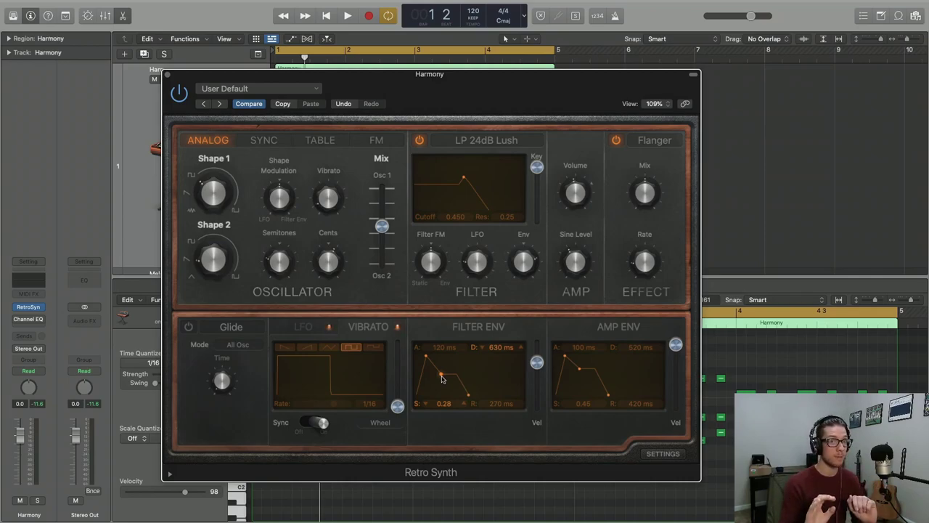
key("space")
mouse_move(442, 378)
left_mouse_down()
mouse_move(438, 396)
mouse_move(440, 365)
mouse_move(438, 387)
left_mouse_up()
key("space")
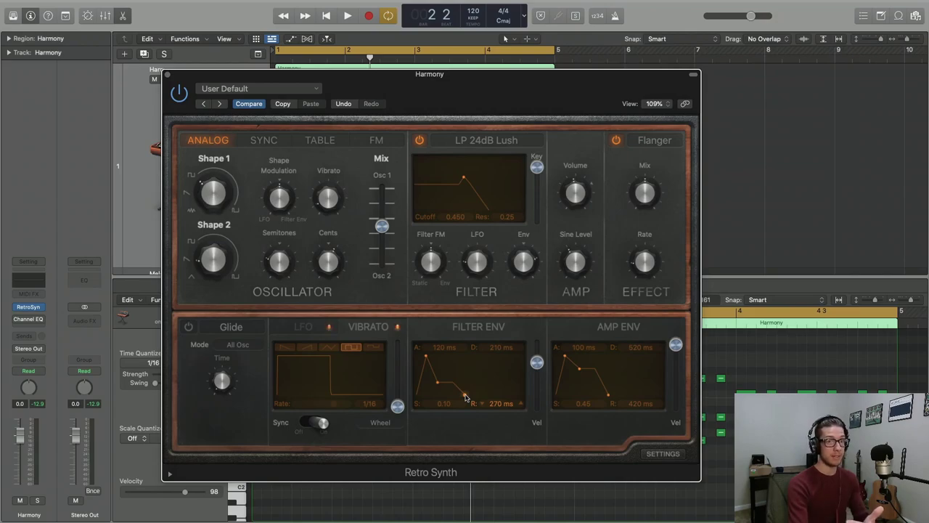
Step: Audition a 10-second filter release, then shorten it to 200 ms
key("space")
mouse_move(465, 397)
left_mouse_down()
mouse_move(490, 398)
mouse_move(452, 398)
mouse_move(478, 399)
mouse_move(465, 399)
left_mouse_up()
key("space")
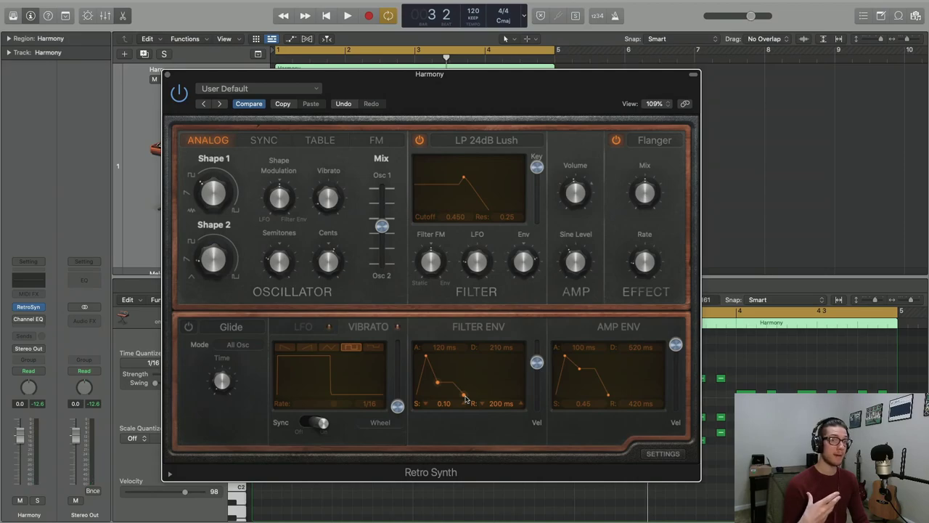